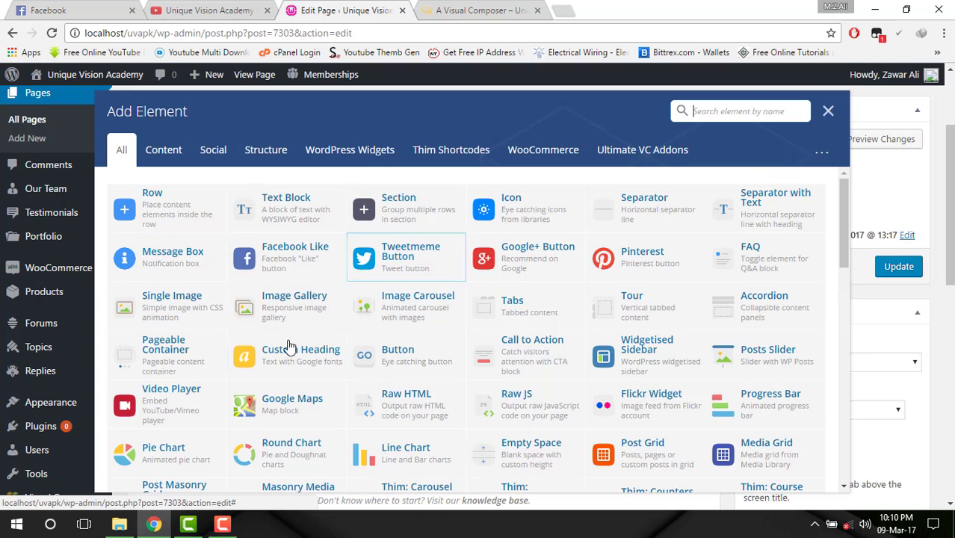
Add a Hightlight Box element from the Ultimate VC Addons category to the page.
{"action": "left_click", "coordinate": [622, 165]}
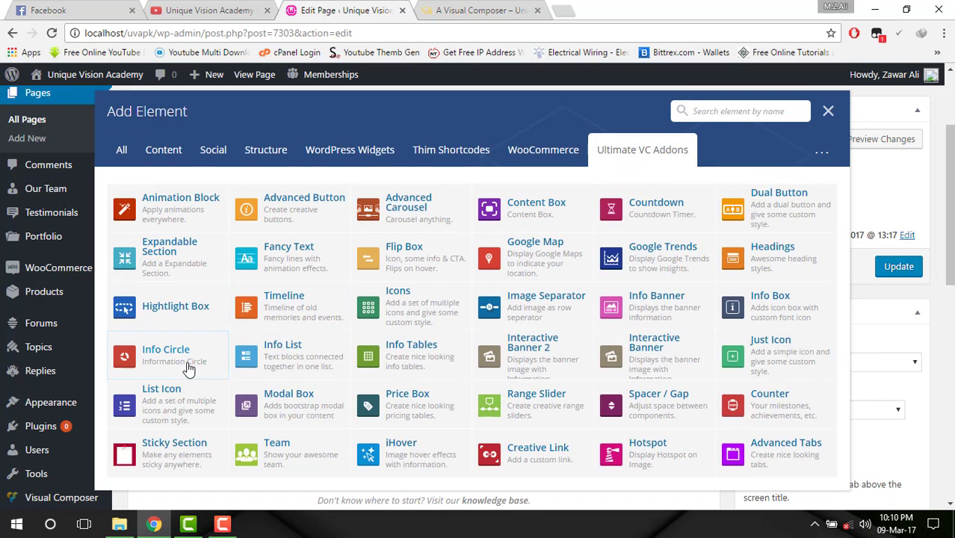
{"action": "left_click", "coordinate": [207, 306]}
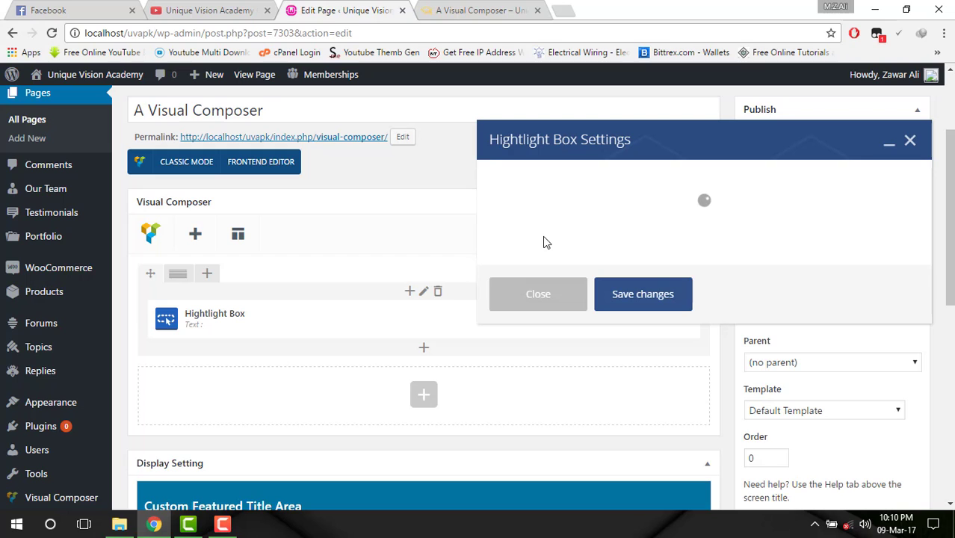
{"action": "scroll", "coordinate": [587, 224], "scroll_direction": "up", "scroll_amount": 1}
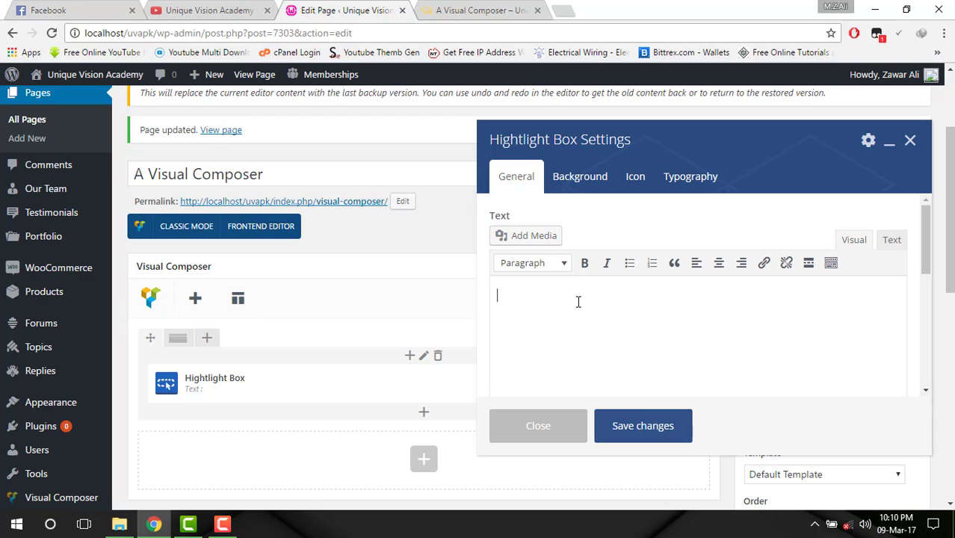
Try to insert the picture of the three children from the media library into the box's text.
{"action": "left_click", "coordinate": [553, 240]}
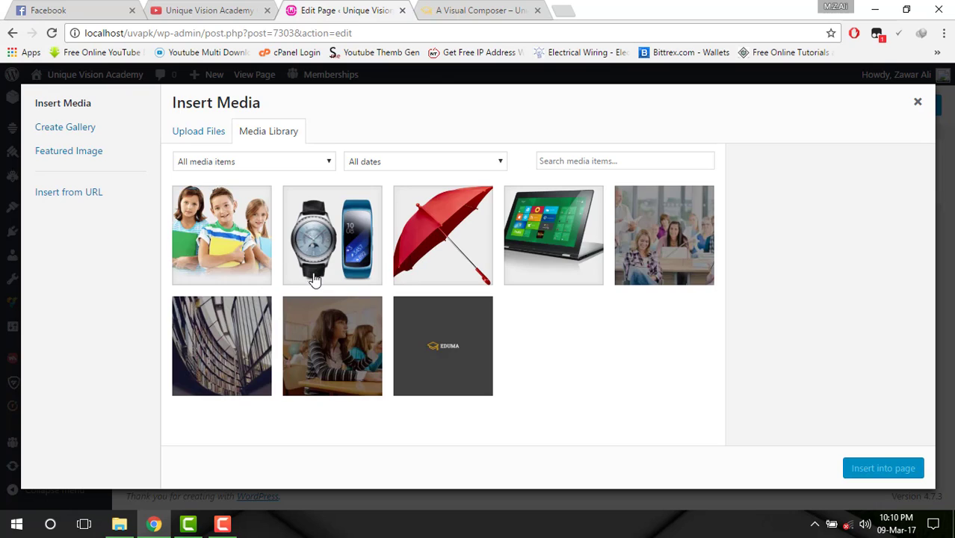
{"action": "left_click", "coordinate": [222, 235]}
{"action": "left_click", "coordinate": [853, 470]}
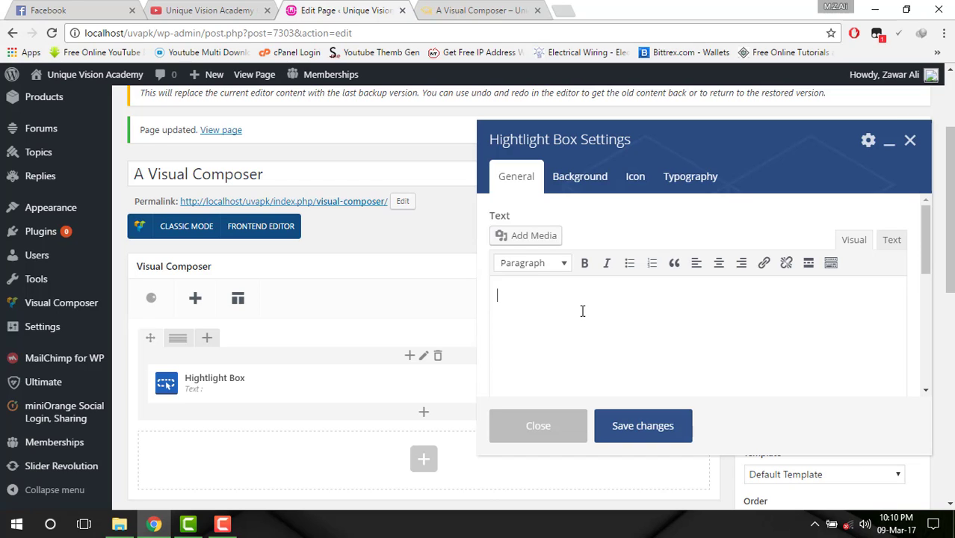
{"action": "scroll", "coordinate": [583, 311], "scroll_direction": "down", "scroll_amount": 3}
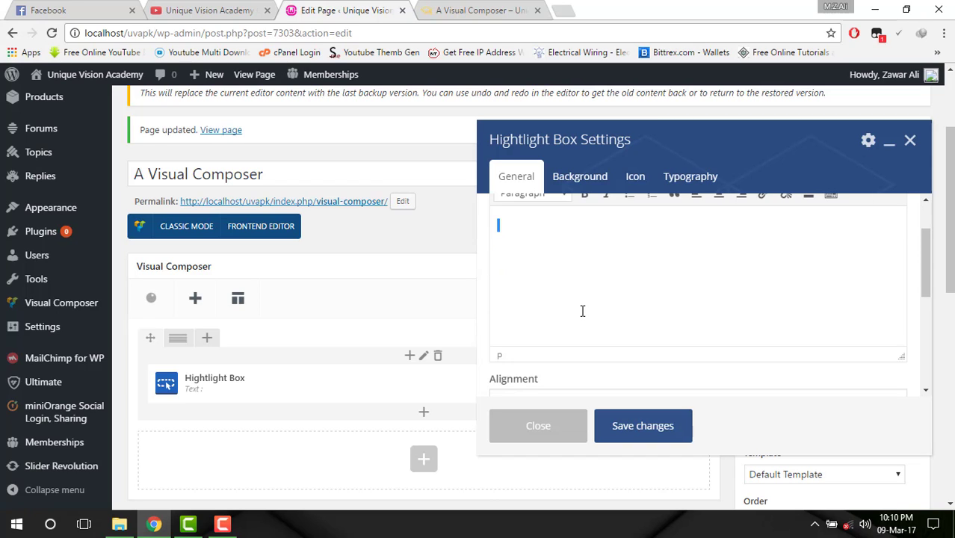
{"action": "scroll", "coordinate": [583, 290], "scroll_direction": "up", "scroll_amount": 3}
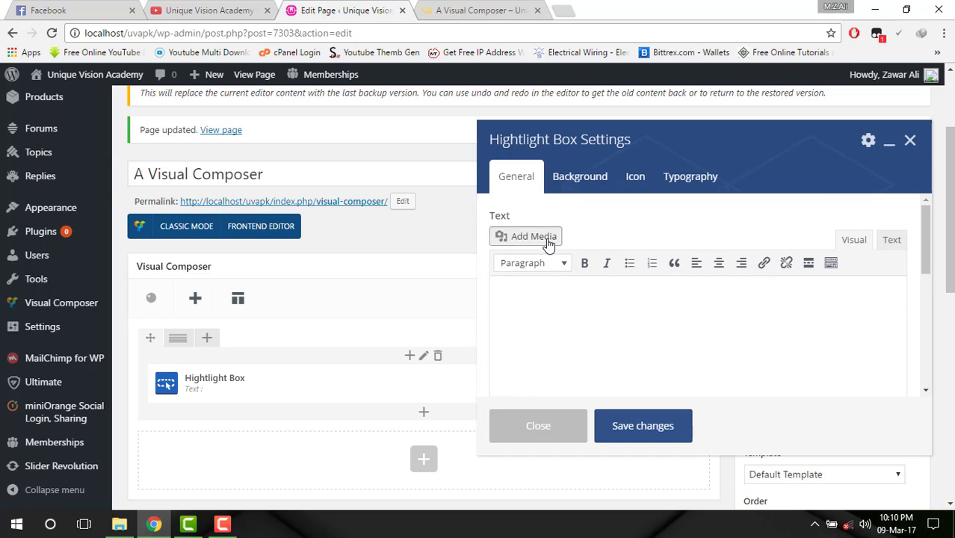
Insert teacher_children.png from the media library again and refresh the box's text by toggling its HTML text view.
{"action": "left_click", "coordinate": [550, 242]}
{"action": "left_click", "coordinate": [252, 248]}
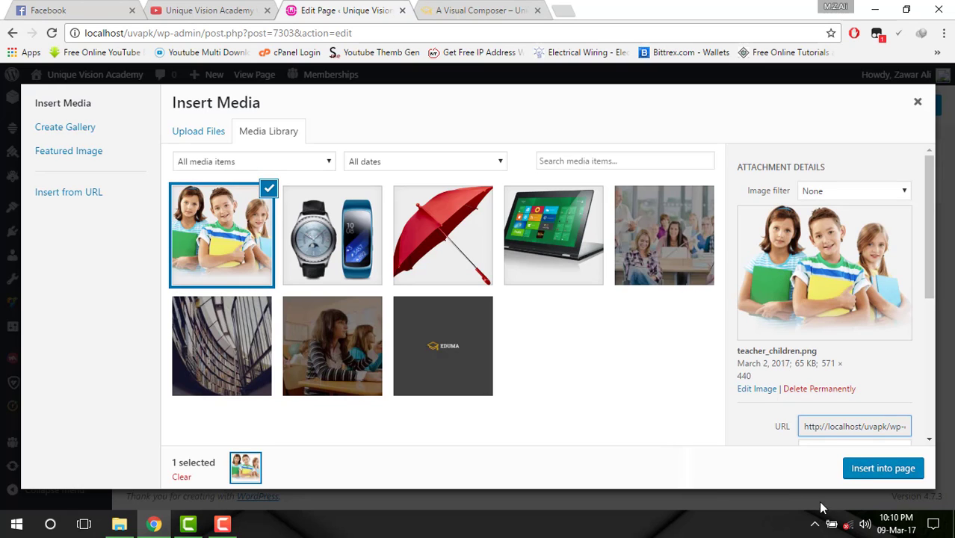
{"action": "left_click", "coordinate": [863, 472]}
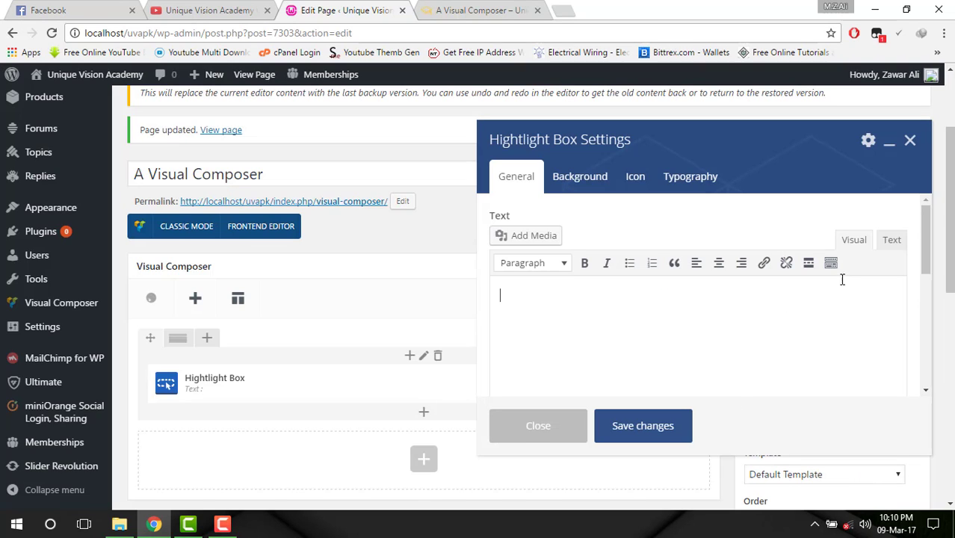
{"action": "left_click", "coordinate": [897, 244]}
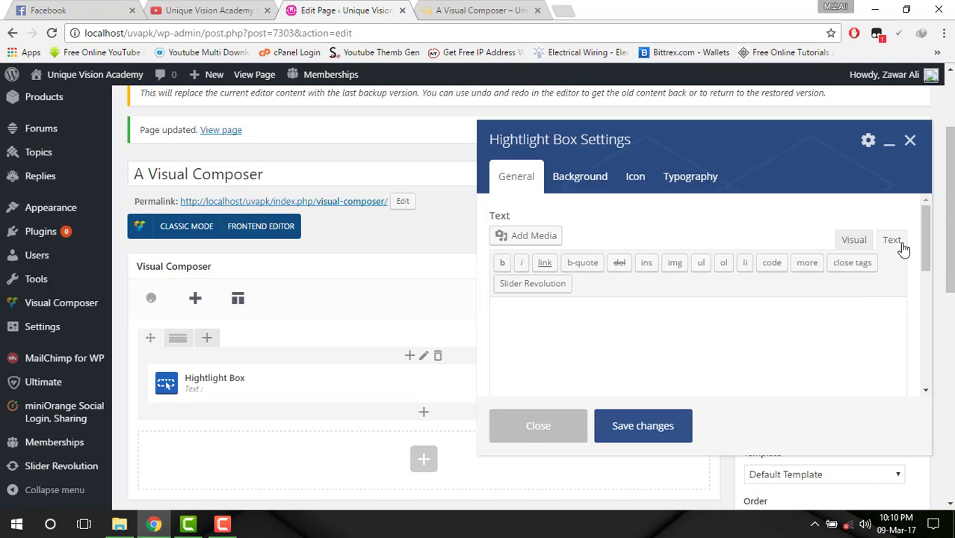
{"action": "left_click", "coordinate": [848, 241]}
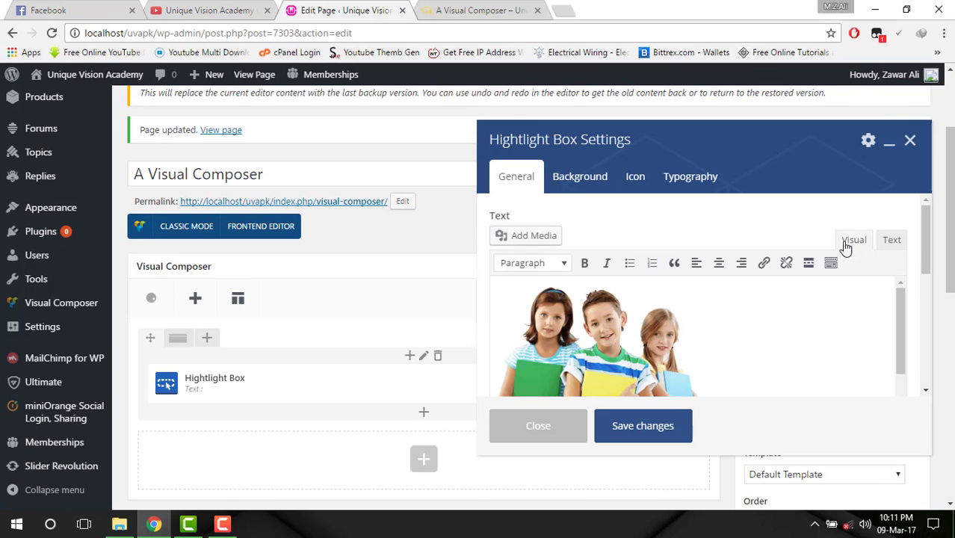
Start a new line below the picture in the box's text and write "Unique Vision".
{"action": "scroll", "coordinate": [748, 344], "scroll_direction": "down", "scroll_amount": 4}
{"action": "scroll", "coordinate": [748, 345], "scroll_direction": "up", "scroll_amount": 2}
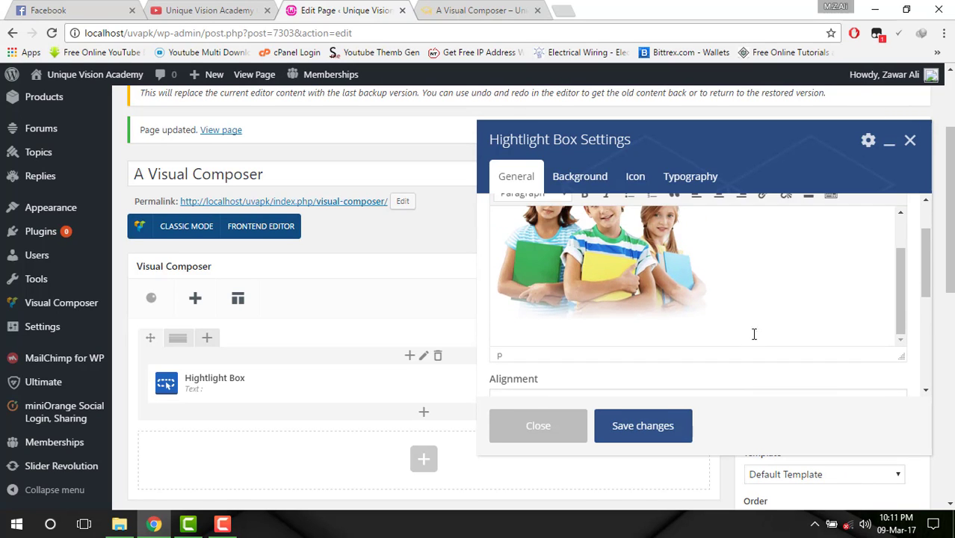
{"action": "left_click", "coordinate": [772, 301]}
{"action": "key", "text": "Return"}
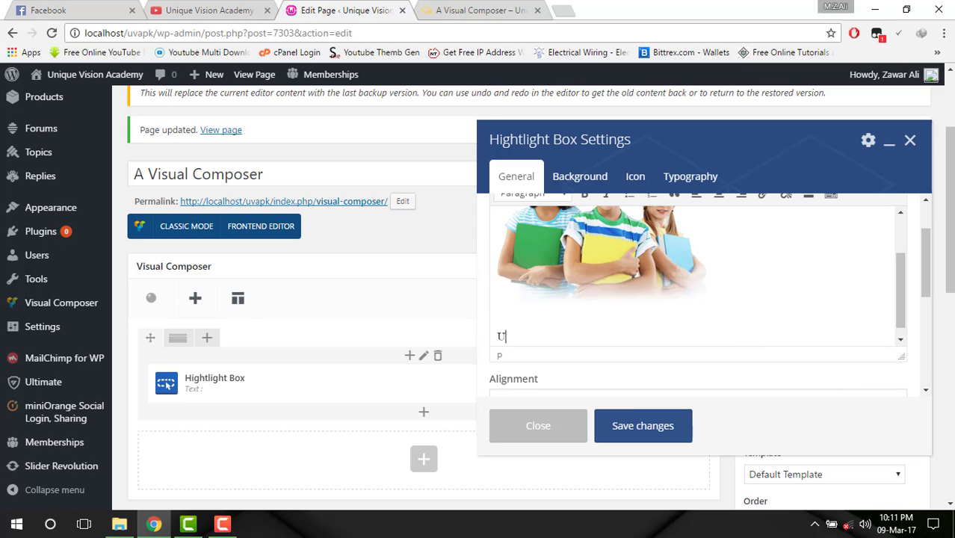
{"action": "type", "text": "Unique Vision"}
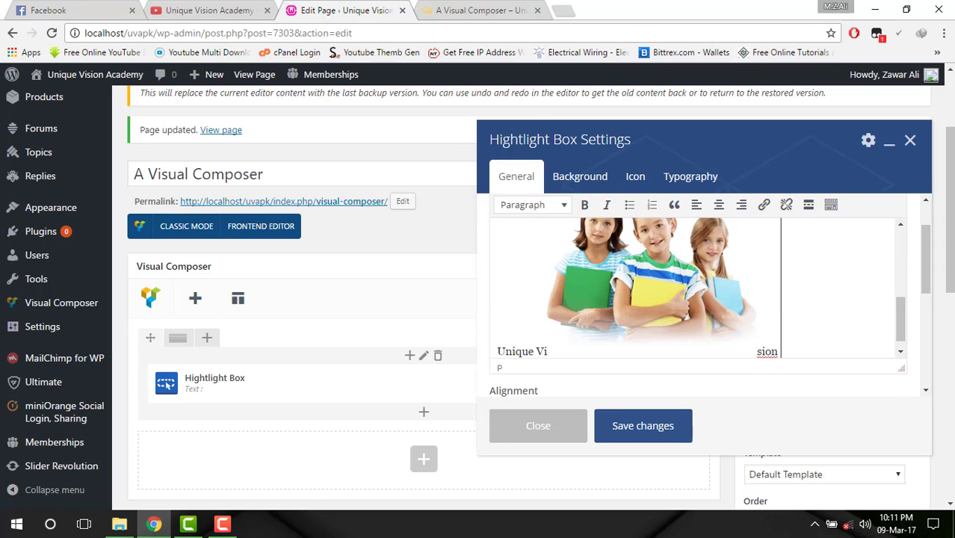
Delete the letters "sion" and the duplicate picture that splits the text line.
{"action": "key", "text": "BackSpace"}
{"action": "key", "text": "BackSpace"}
{"action": "key", "text": "BackSpace"}
{"action": "key", "text": "BackSpace"}
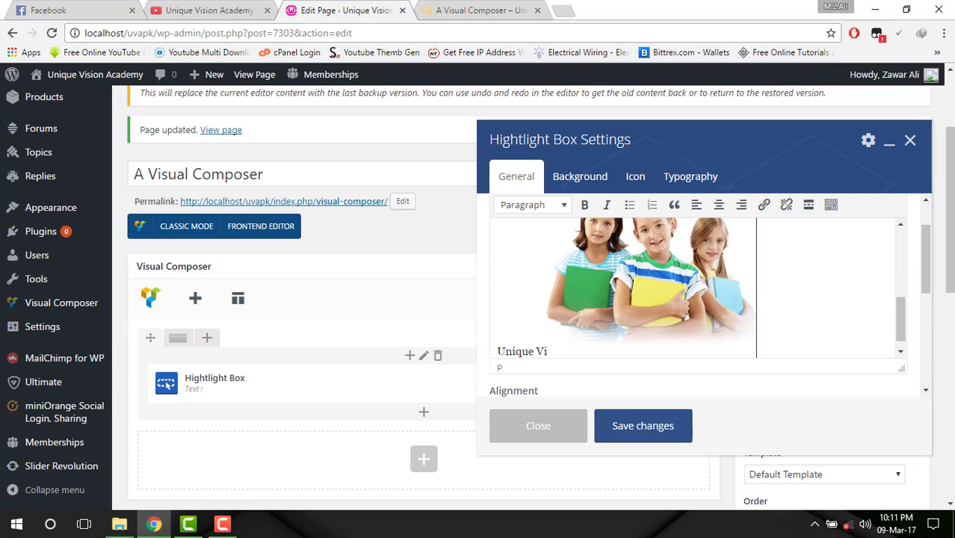
{"action": "left_click", "coordinate": [580, 352]}
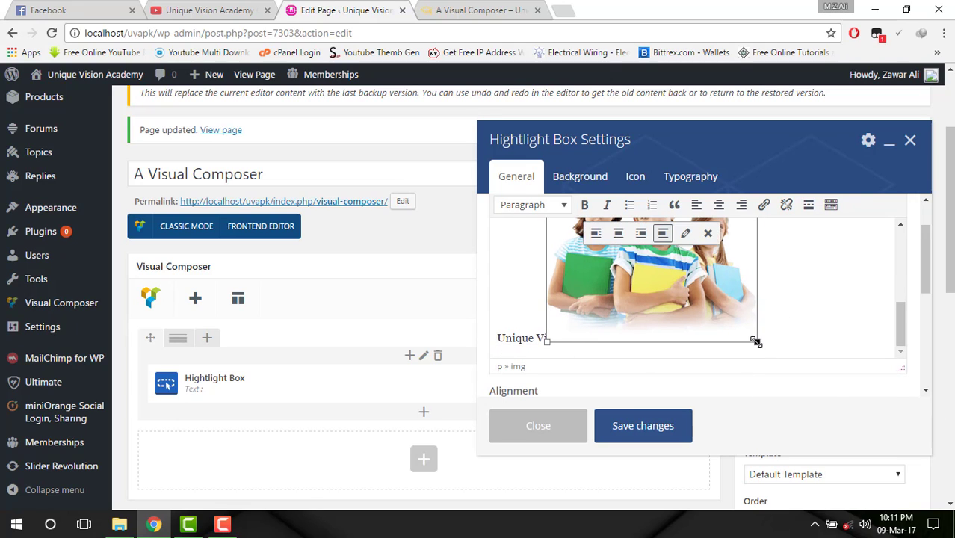
{"action": "left_click_drag", "start_coordinate": [757, 341], "coordinate": [704, 339]}
{"action": "scroll", "coordinate": [740, 324], "scroll_direction": "up", "scroll_amount": 2}
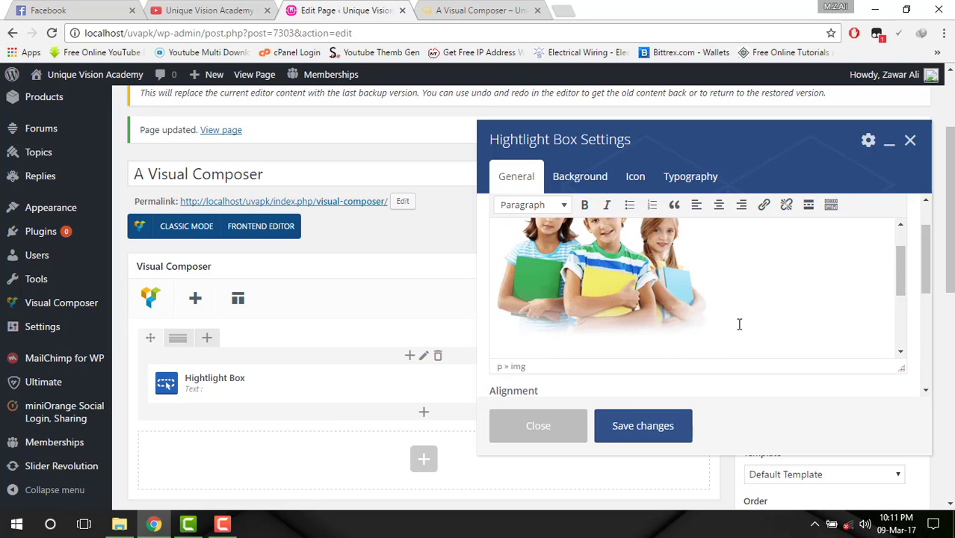
{"action": "scroll", "coordinate": [680, 313], "scroll_direction": "down", "scroll_amount": 1}
{"action": "key", "text": "Delete"}
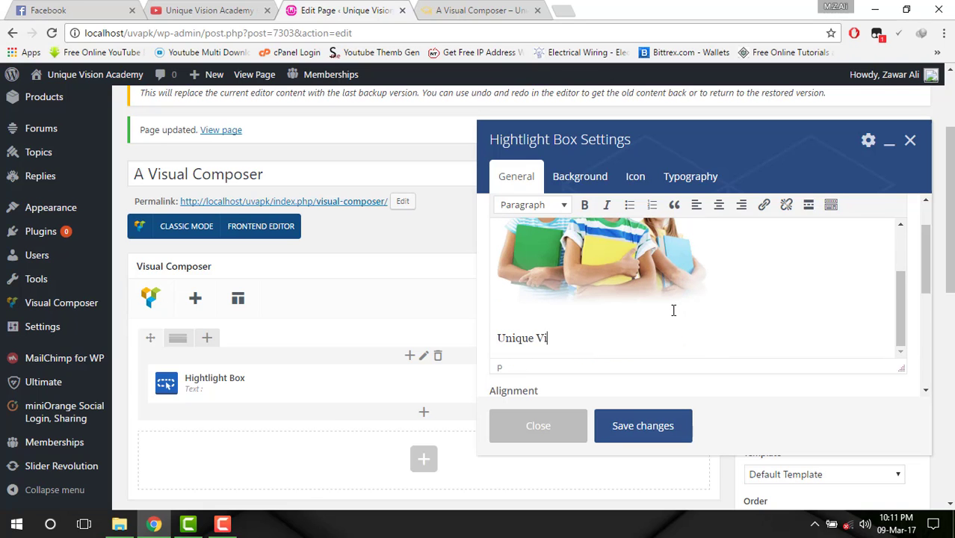
Complete the line below the picture so that it reads "Unique Vision Academy".
{"action": "type", "text": "sion ACa"}
{"action": "key", "text": "BackSpace"}
{"action": "type", "text": "cademy"}
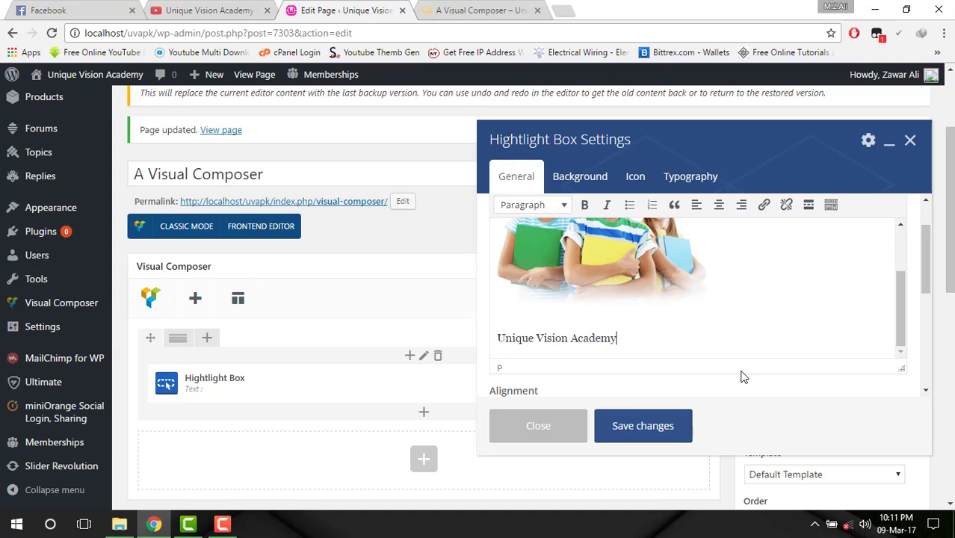
Review the Alignment options of the highlight box, keeping Center.
{"action": "scroll", "coordinate": [733, 326], "scroll_direction": "down", "scroll_amount": 1}
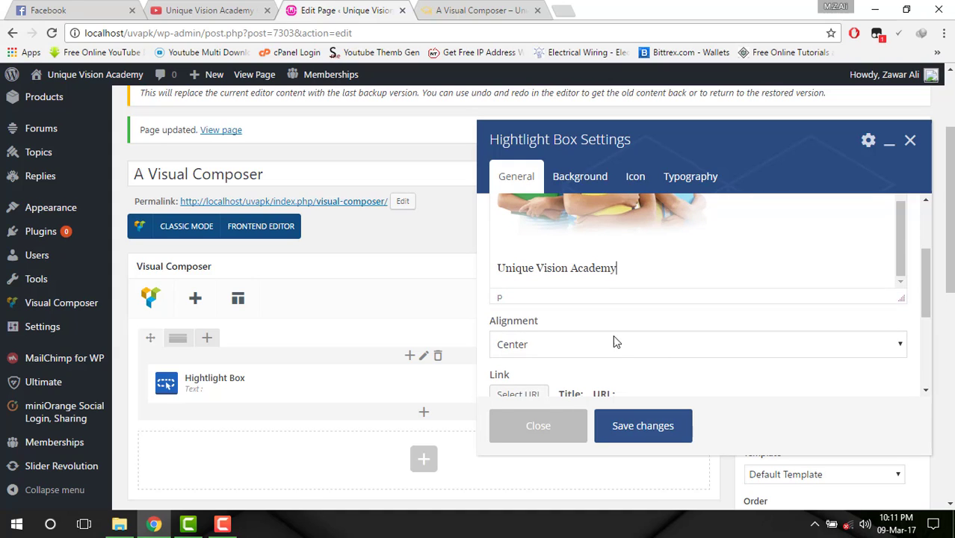
{"action": "left_click", "coordinate": [612, 336]}
{"action": "left_click", "coordinate": [612, 340]}
{"action": "scroll", "coordinate": [613, 340], "scroll_direction": "down", "scroll_amount": 1}
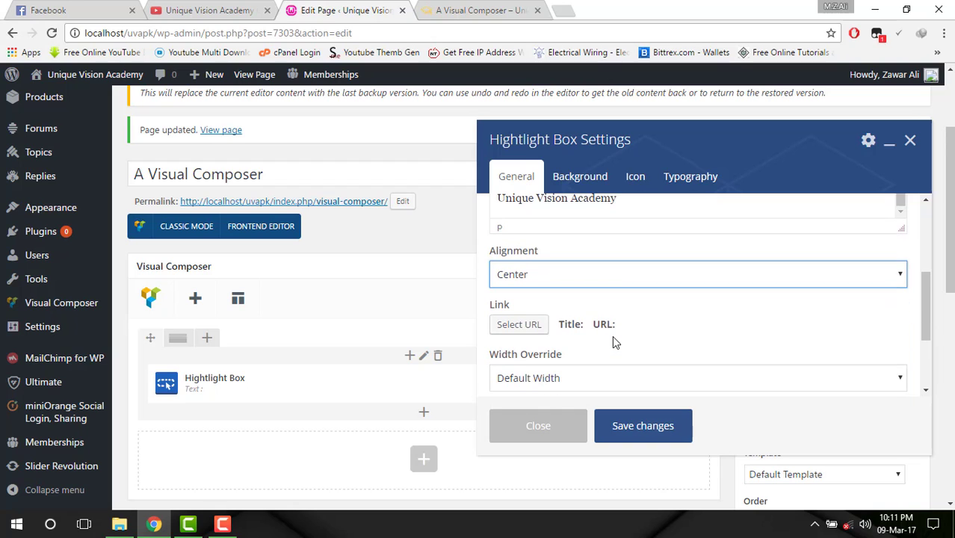
Examine the link settings and the existing content offered for the box, and close them without setting a link.
{"action": "left_click", "coordinate": [519, 325]}
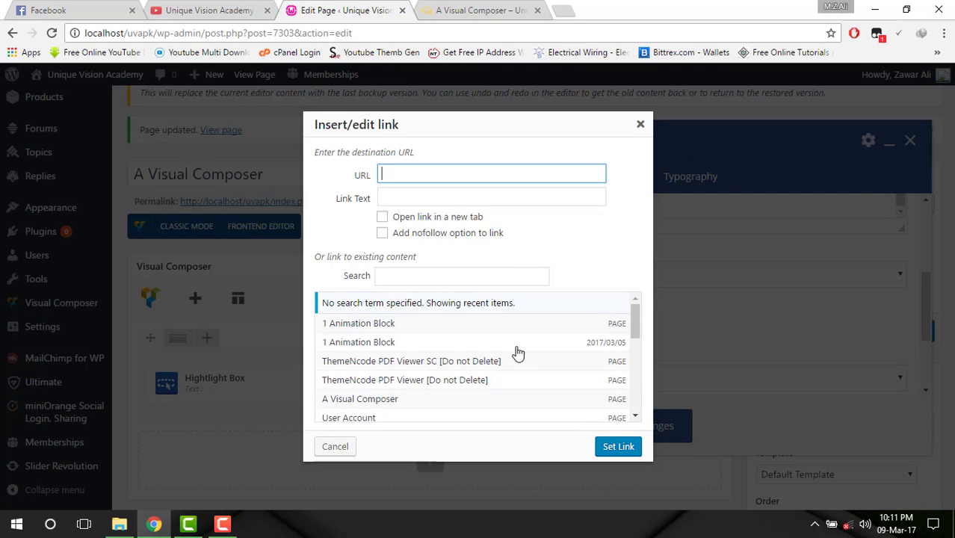
{"action": "scroll", "coordinate": [389, 340], "scroll_direction": "down", "scroll_amount": 1}
{"action": "scroll", "coordinate": [389, 340], "scroll_direction": "down", "scroll_amount": 3}
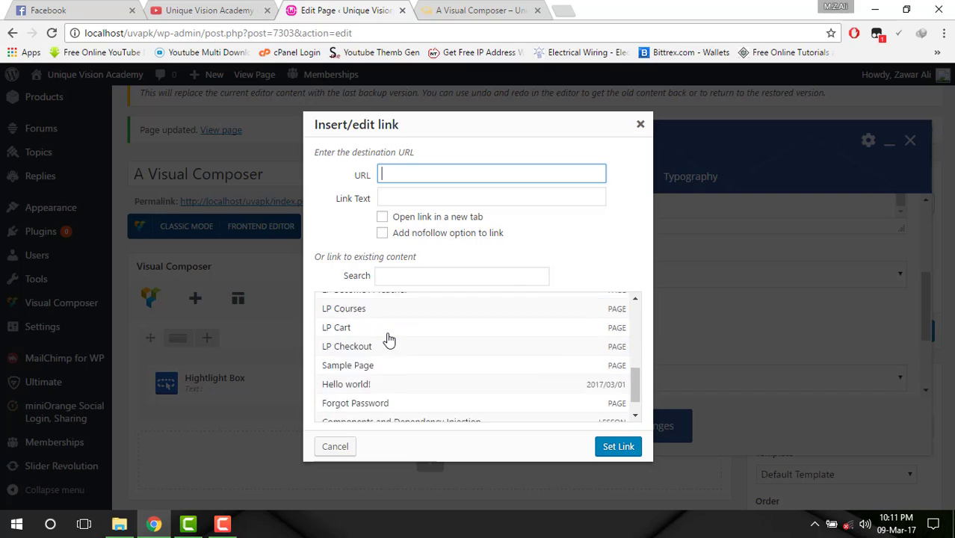
{"action": "scroll", "coordinate": [389, 340], "scroll_direction": "up", "scroll_amount": 4}
{"action": "scroll", "coordinate": [389, 338], "scroll_direction": "up", "scroll_amount": 1}
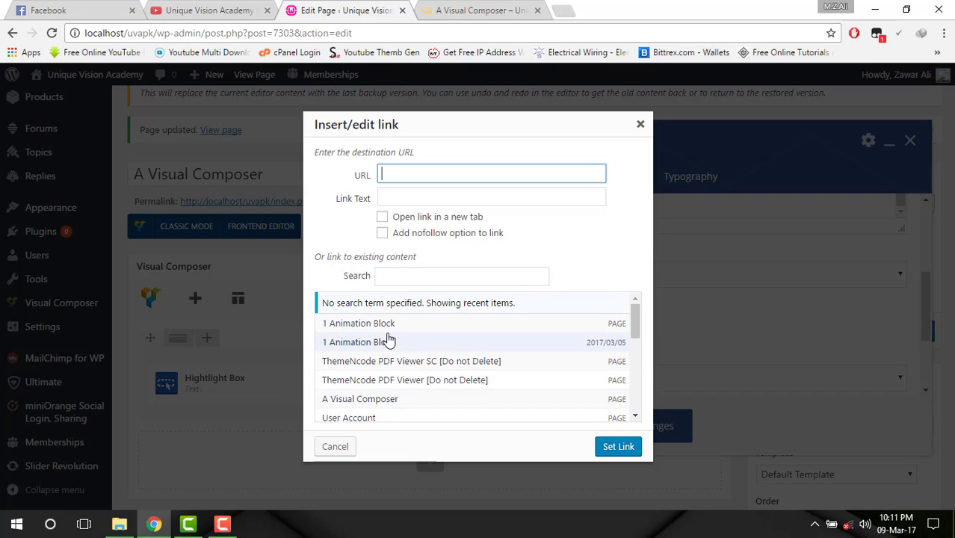
{"action": "left_click", "coordinate": [650, 132]}
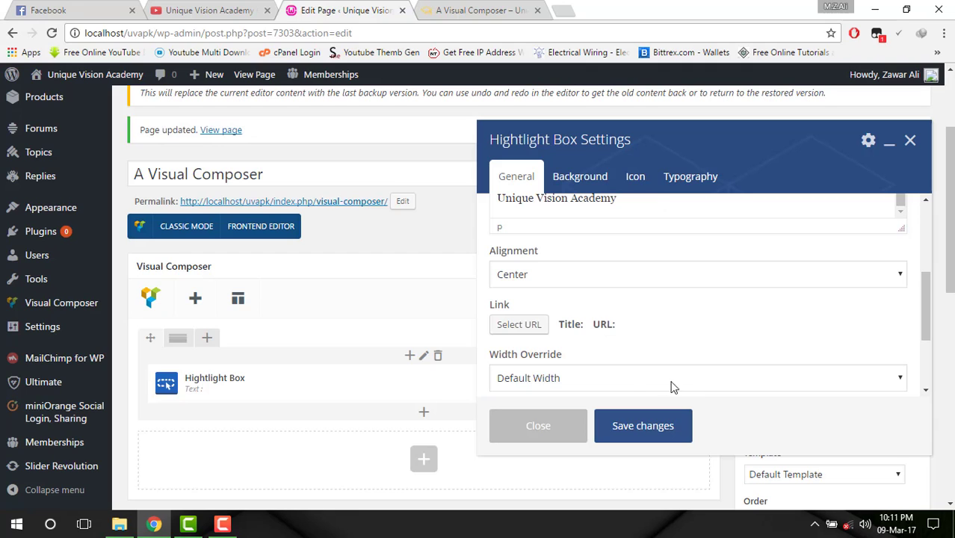
Review the Width Override options and the remaining general settings, keeping Default Width.
{"action": "left_click", "coordinate": [634, 381]}
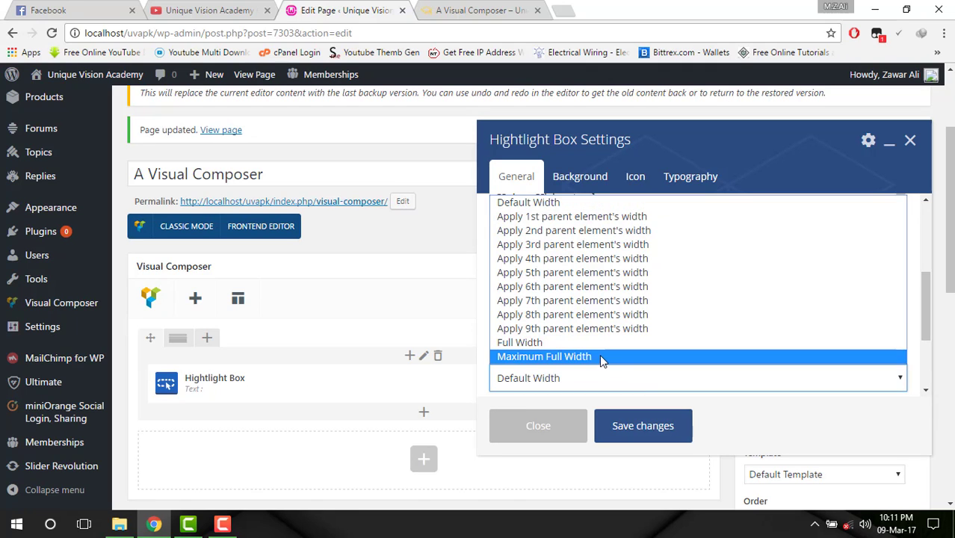
{"action": "left_click", "coordinate": [435, 297]}
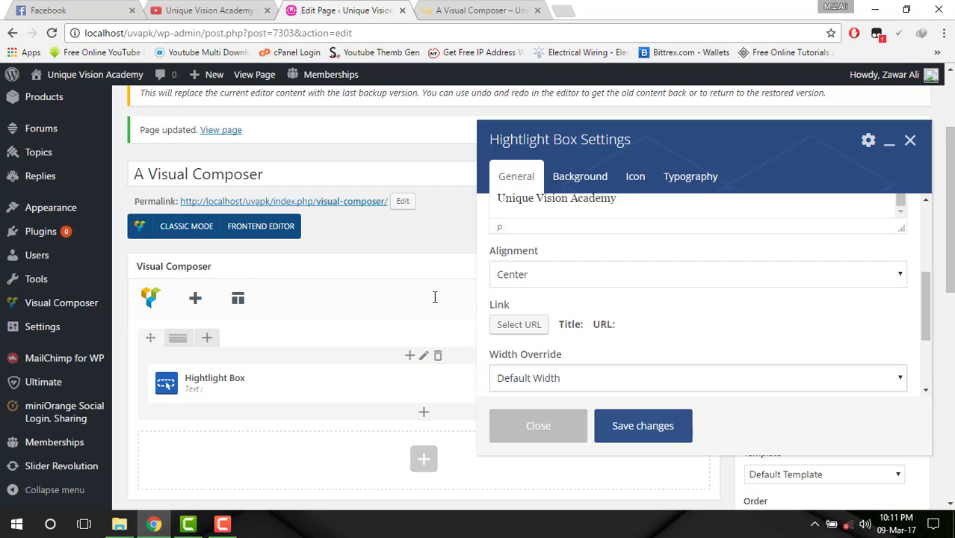
{"action": "scroll", "coordinate": [673, 340], "scroll_direction": "down", "scroll_amount": 5}
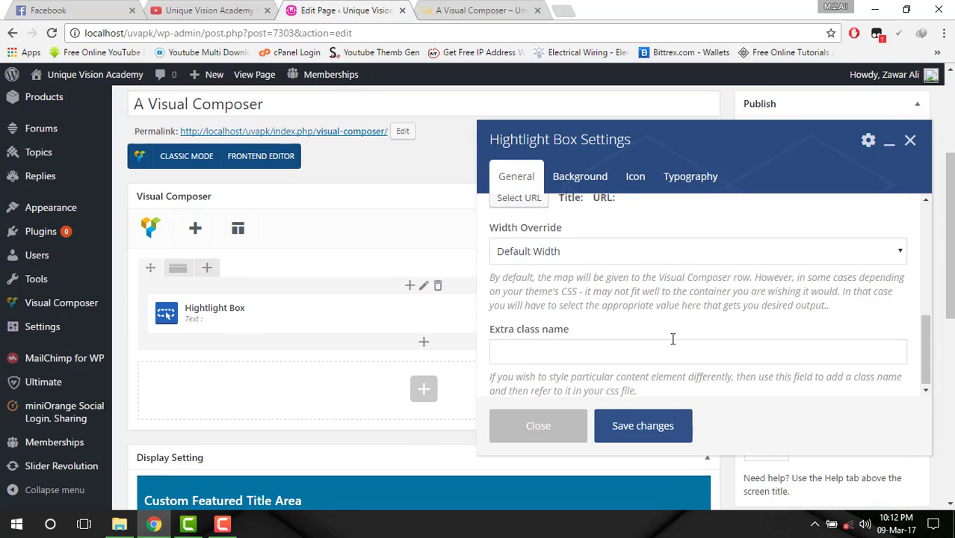
{"action": "scroll", "coordinate": [672, 340], "scroll_direction": "up", "scroll_amount": 4}
Set the highlight box's background colour to the yellow preset.
{"action": "left_click", "coordinate": [600, 192]}
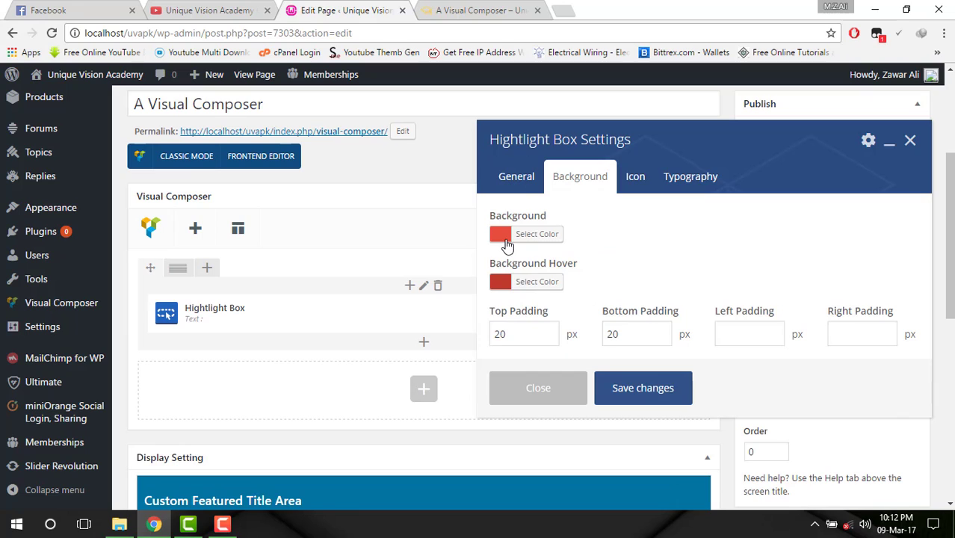
{"action": "left_click", "coordinate": [503, 236]}
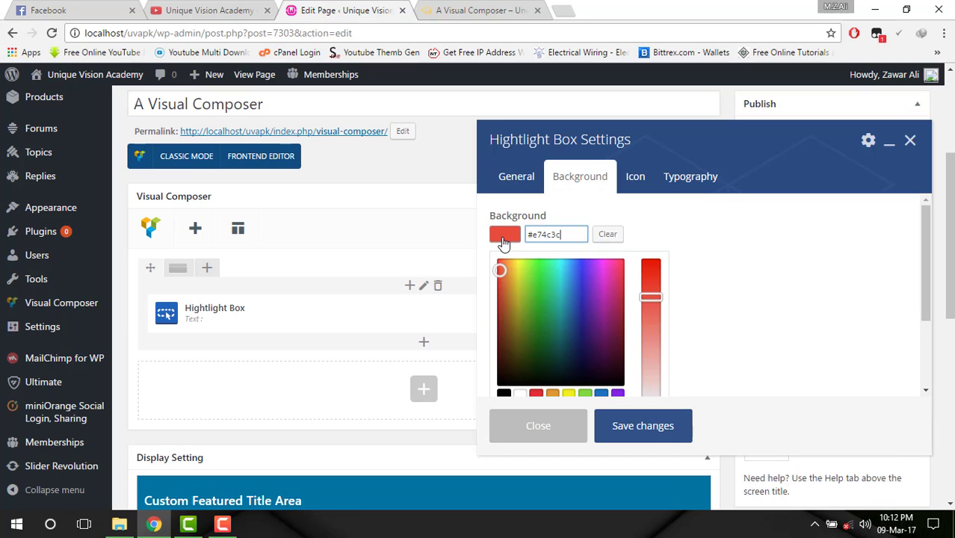
{"action": "left_click", "coordinate": [569, 393]}
{"action": "left_click", "coordinate": [744, 260]}
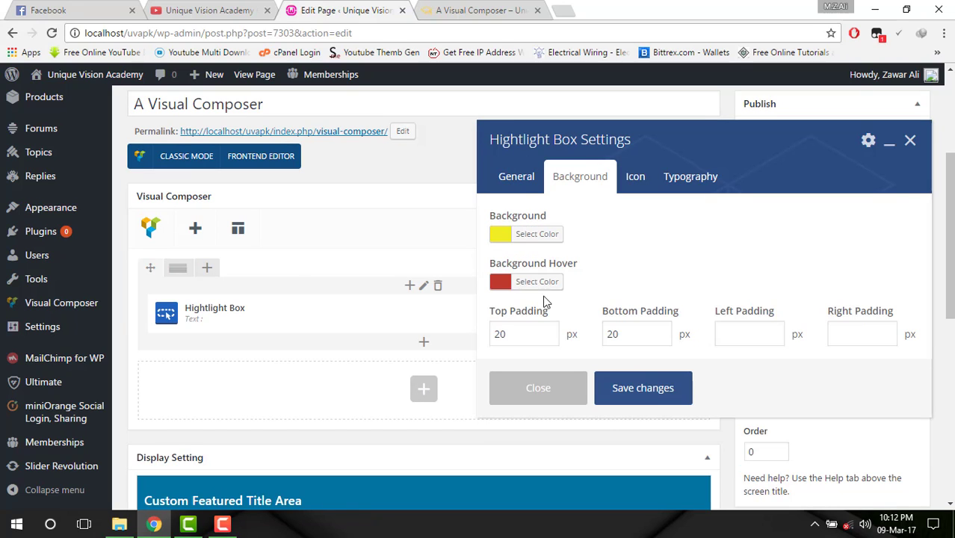
Set the highlight box's background hover colour to the green preset #81d742.
{"action": "left_click", "coordinate": [502, 282]}
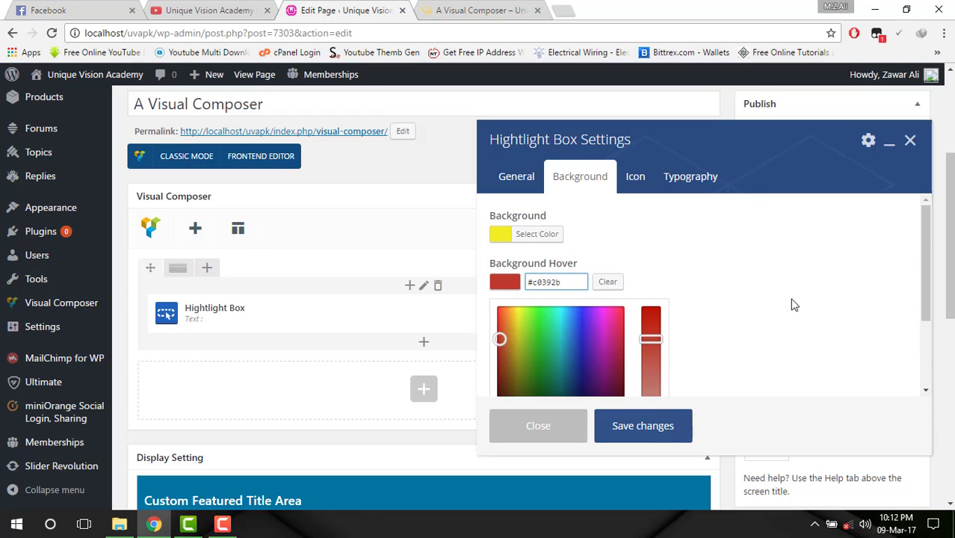
{"action": "scroll", "coordinate": [793, 304], "scroll_direction": "down", "scroll_amount": 1}
{"action": "left_click", "coordinate": [586, 374]}
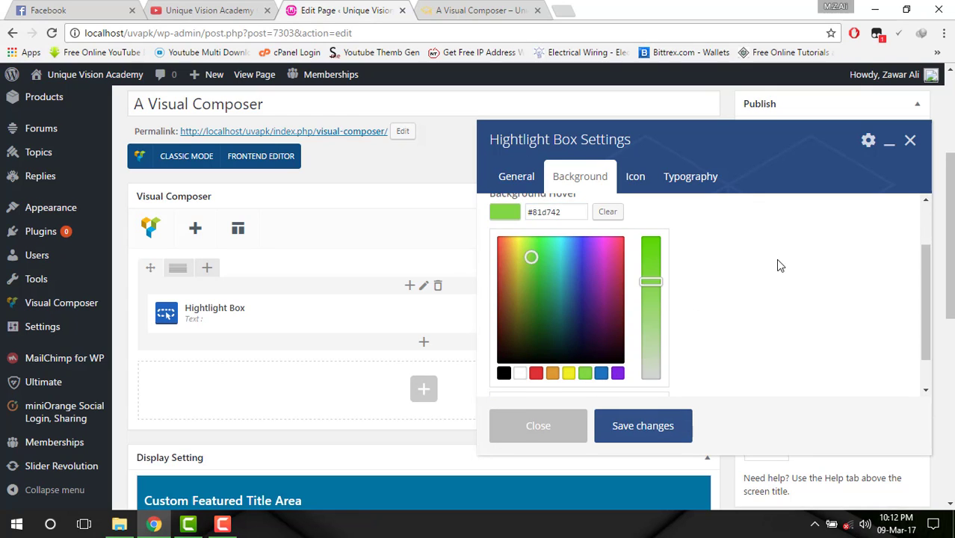
{"action": "left_click", "coordinate": [777, 265]}
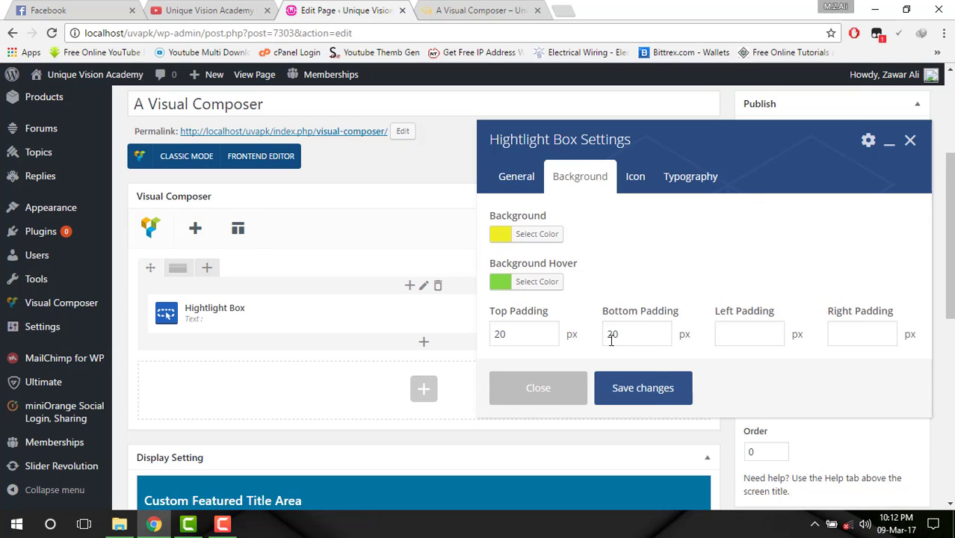
{"action": "left_click", "coordinate": [846, 329]}
{"action": "left_click", "coordinate": [746, 333]}
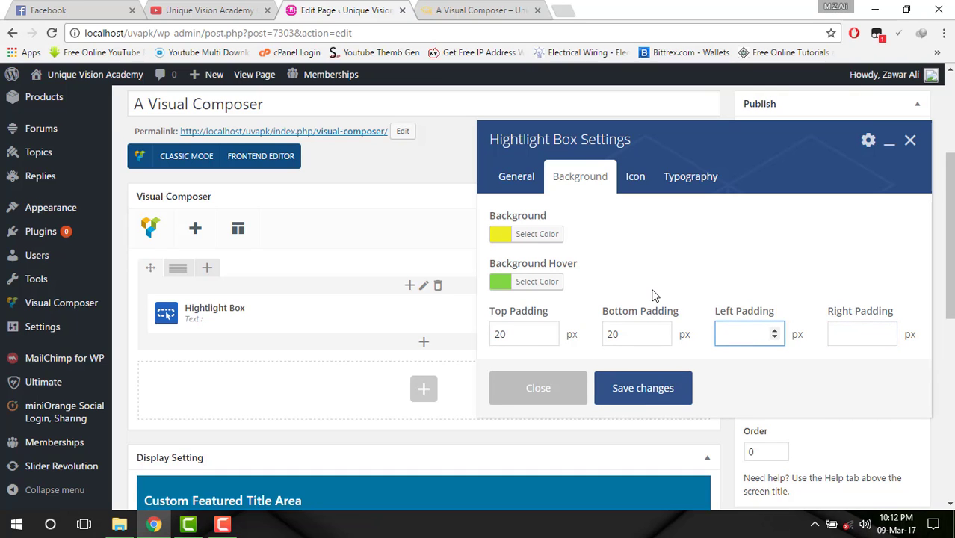
Enable the highlight box's icon, examine its effect, icon type, size and colour options, and disable the icon again.
{"action": "scroll", "coordinate": [652, 295], "scroll_direction": "down", "scroll_amount": 2}
{"action": "scroll", "coordinate": [652, 295], "scroll_direction": "up", "scroll_amount": 1}
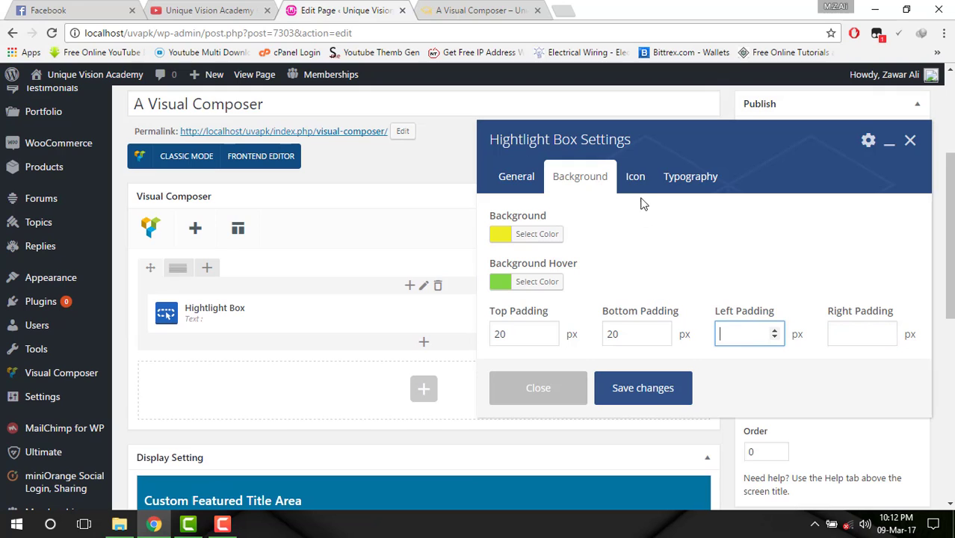
{"action": "left_click", "coordinate": [641, 196]}
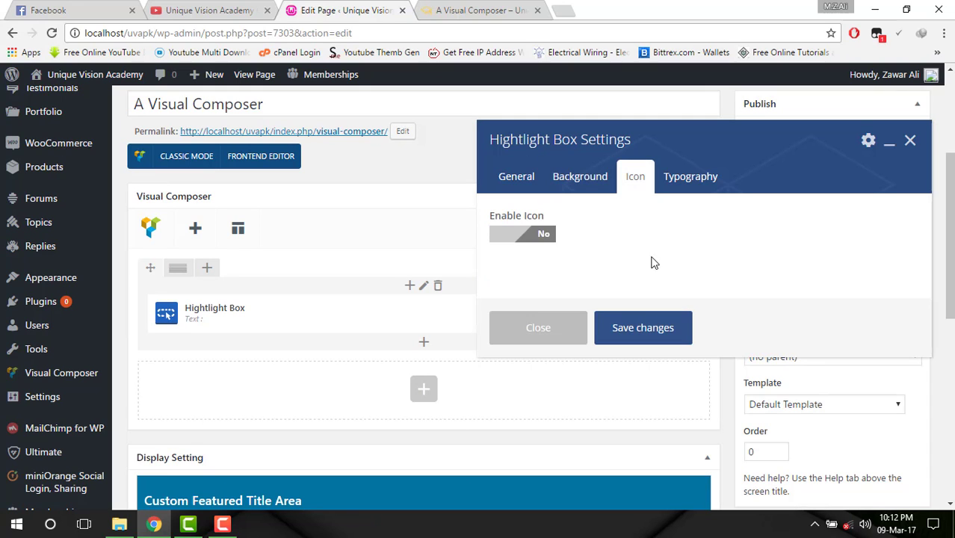
{"action": "left_click", "coordinate": [506, 241]}
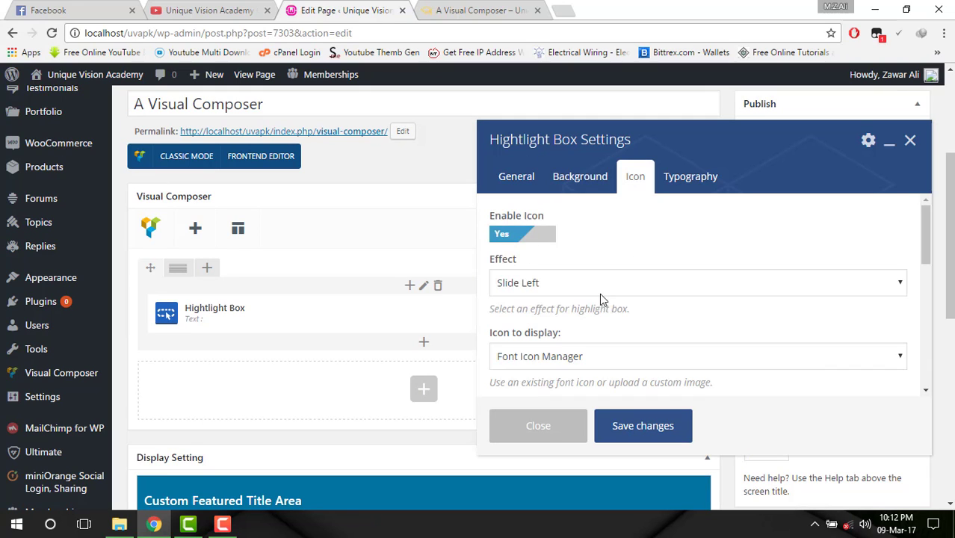
{"action": "scroll", "coordinate": [607, 304], "scroll_direction": "down", "scroll_amount": 5}
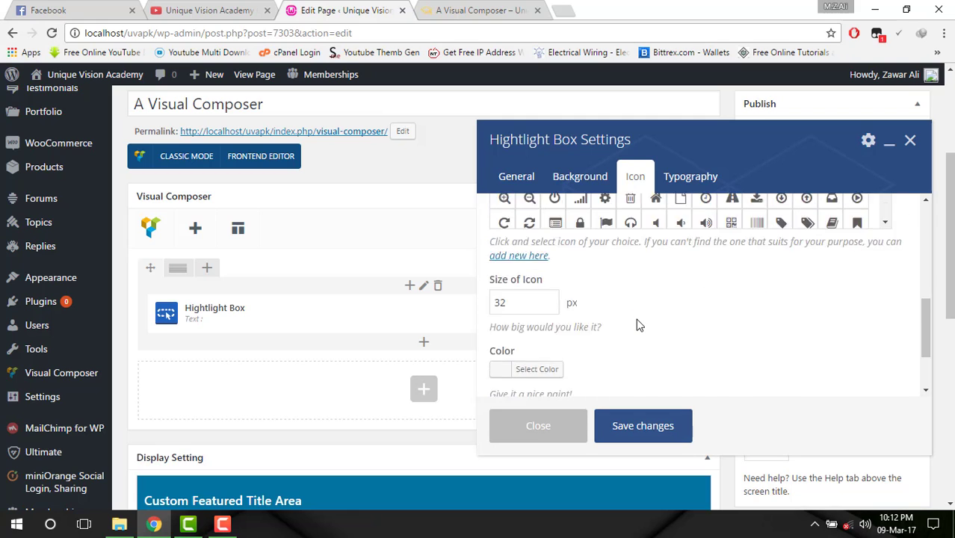
{"action": "scroll", "coordinate": [637, 325], "scroll_direction": "down", "scroll_amount": 3}
{"action": "scroll", "coordinate": [637, 325], "scroll_direction": "up", "scroll_amount": 5}
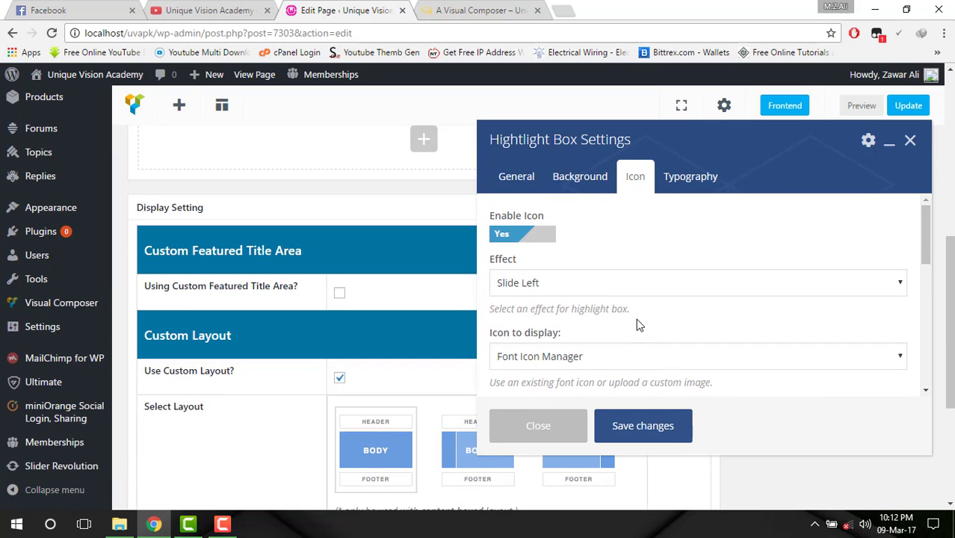
{"action": "scroll", "coordinate": [527, 305], "scroll_direction": "down", "scroll_amount": 2}
{"action": "scroll", "coordinate": [527, 305], "scroll_direction": "up", "scroll_amount": 2}
{"action": "left_click", "coordinate": [521, 237]}
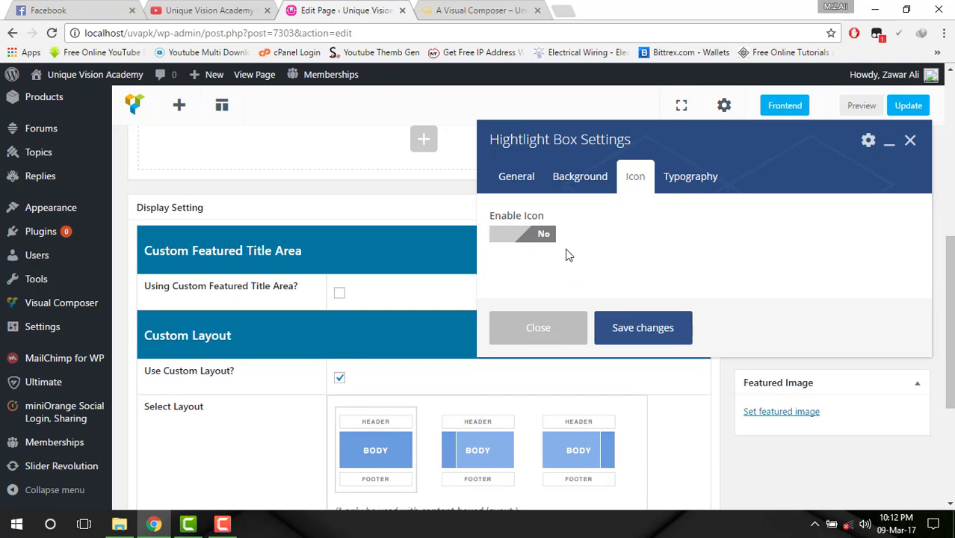
Set the highlight box's text style to bold and italic, keeping the Default font family.
{"action": "left_click", "coordinate": [682, 186]}
{"action": "scroll", "coordinate": [641, 334], "scroll_direction": "down", "scroll_amount": 2}
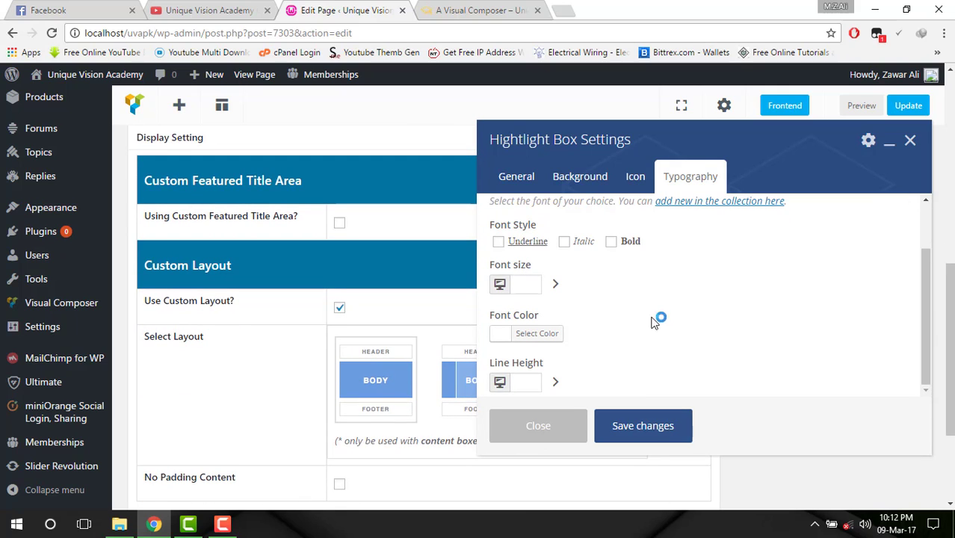
{"action": "scroll", "coordinate": [669, 314], "scroll_direction": "down", "scroll_amount": 2}
{"action": "scroll", "coordinate": [568, 393], "scroll_direction": "up", "scroll_amount": 1}
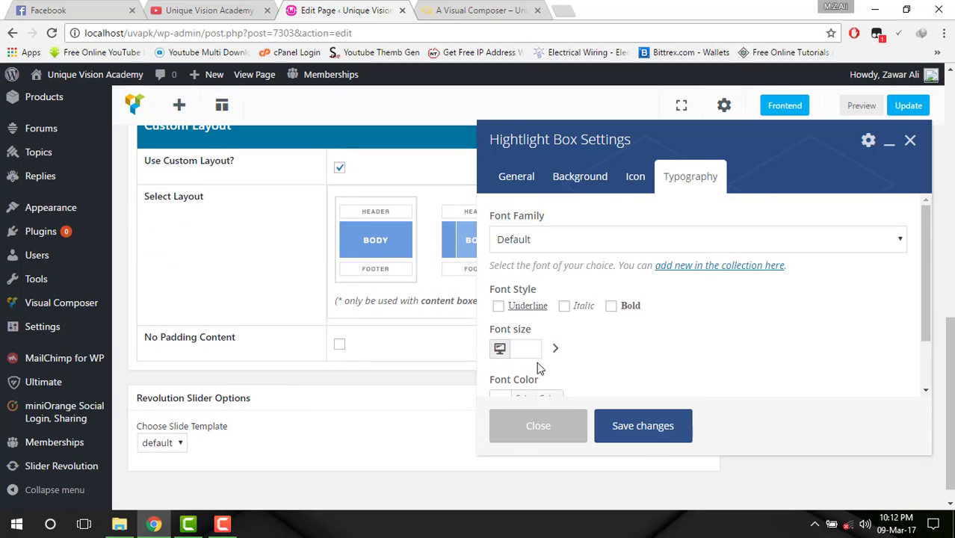
{"action": "scroll", "coordinate": [553, 350], "scroll_direction": "down", "scroll_amount": 1}
{"action": "scroll", "coordinate": [554, 345], "scroll_direction": "up", "scroll_amount": 1}
{"action": "left_click", "coordinate": [613, 308]}
{"action": "left_click", "coordinate": [564, 308]}
{"action": "left_click", "coordinate": [586, 252]}
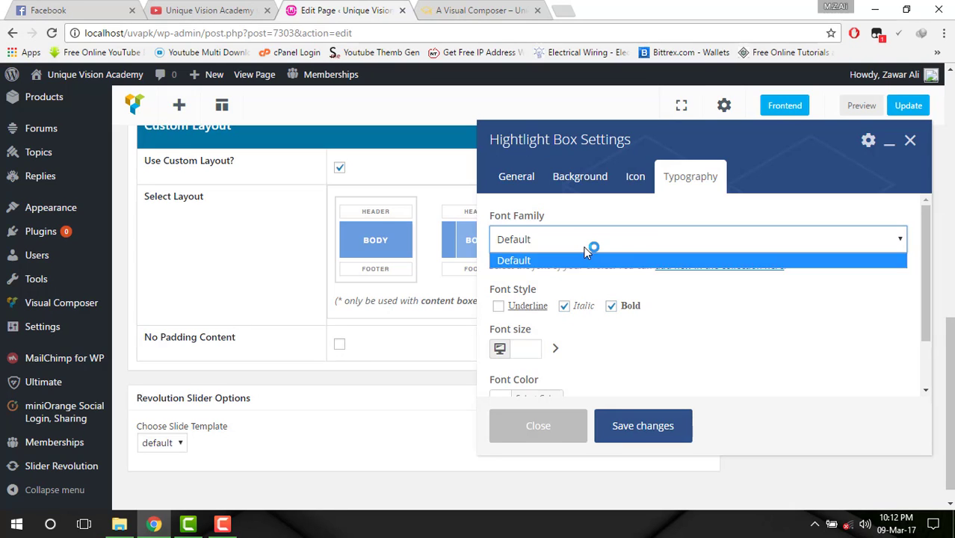
{"action": "left_click", "coordinate": [586, 252]}
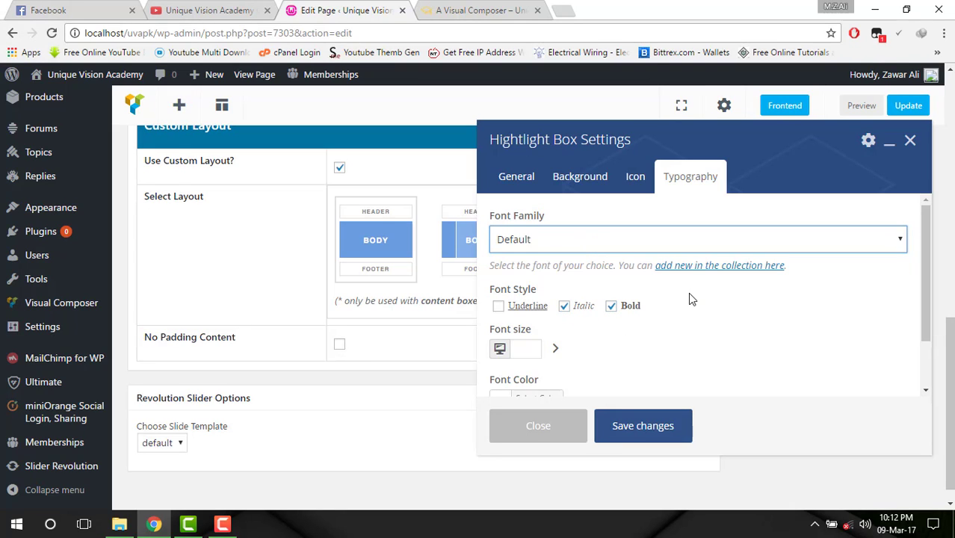
Set the highlight box's font colour to the purple preset.
{"action": "scroll", "coordinate": [677, 323], "scroll_direction": "down", "scroll_amount": 2}
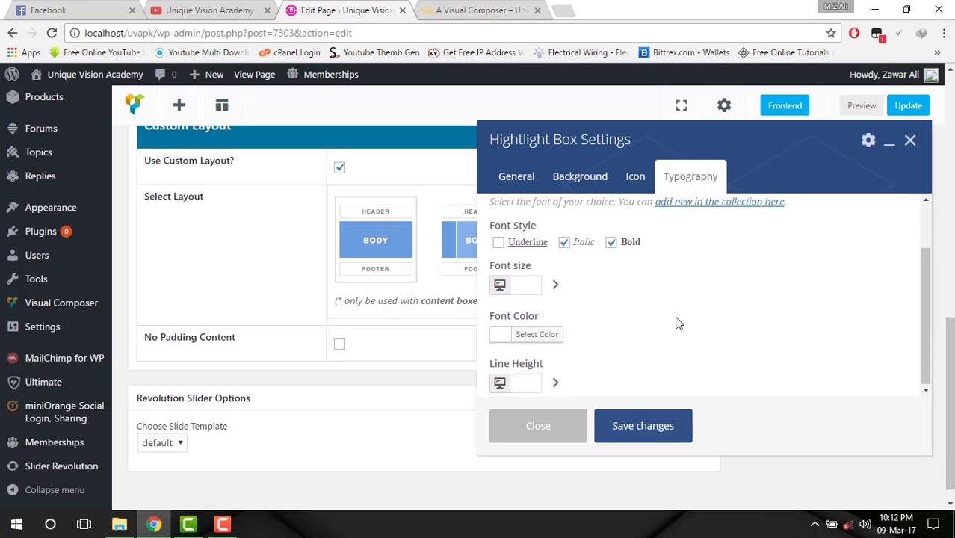
{"action": "scroll", "coordinate": [677, 323], "scroll_direction": "down", "scroll_amount": 1}
{"action": "left_click", "coordinate": [504, 341]}
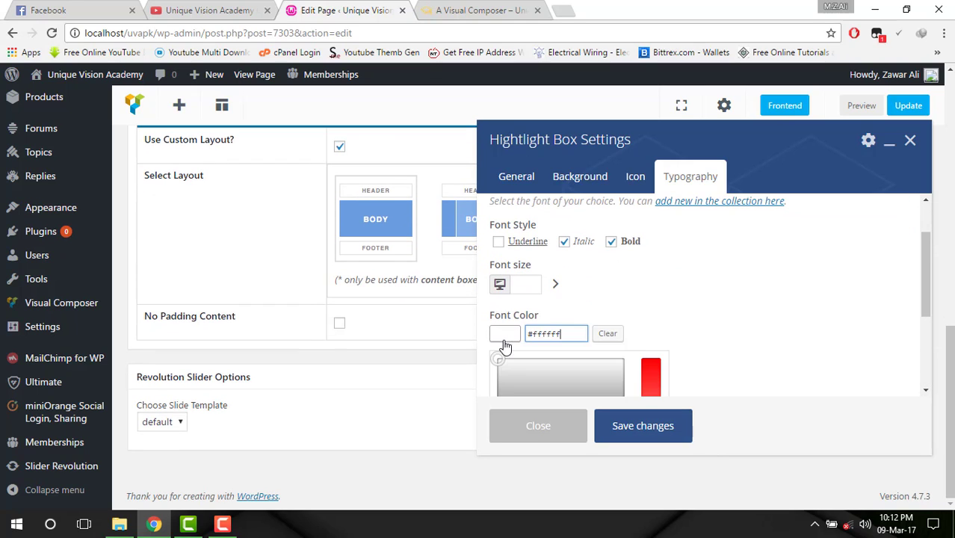
{"action": "scroll", "coordinate": [707, 348], "scroll_direction": "down", "scroll_amount": 3}
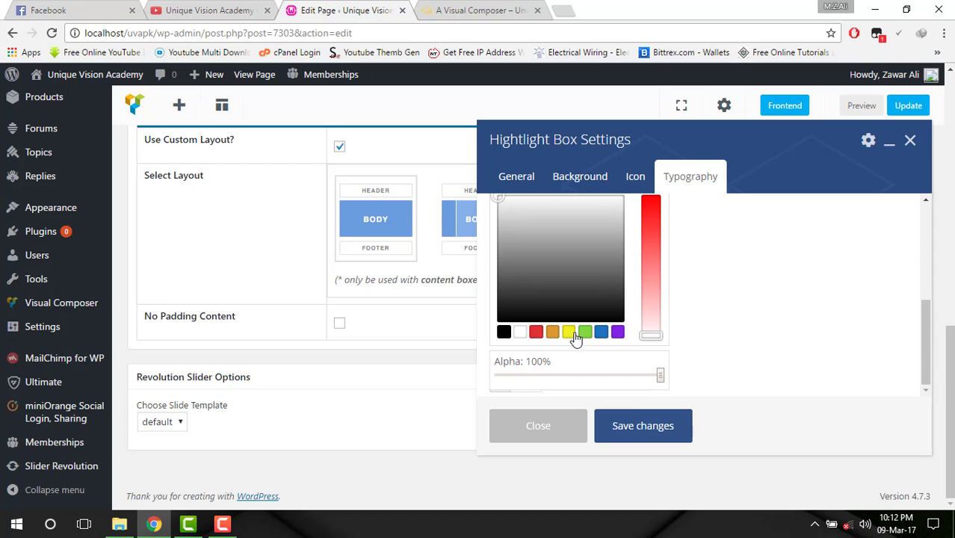
{"action": "left_click", "coordinate": [617, 333]}
{"action": "left_click", "coordinate": [747, 330]}
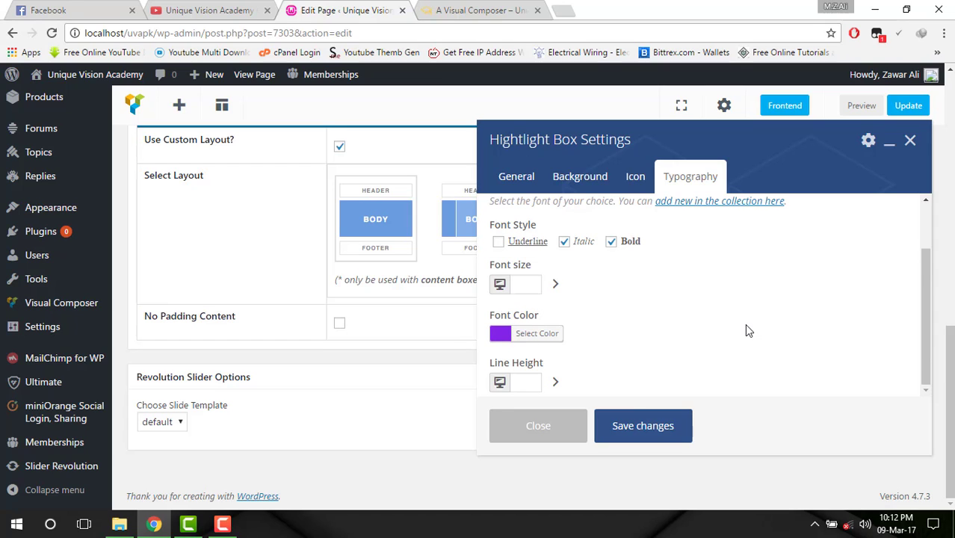
Save the highlight box settings and update the published page.
{"action": "left_click", "coordinate": [645, 426]}
{"action": "scroll", "coordinate": [647, 426], "scroll_direction": "up", "scroll_amount": 5}
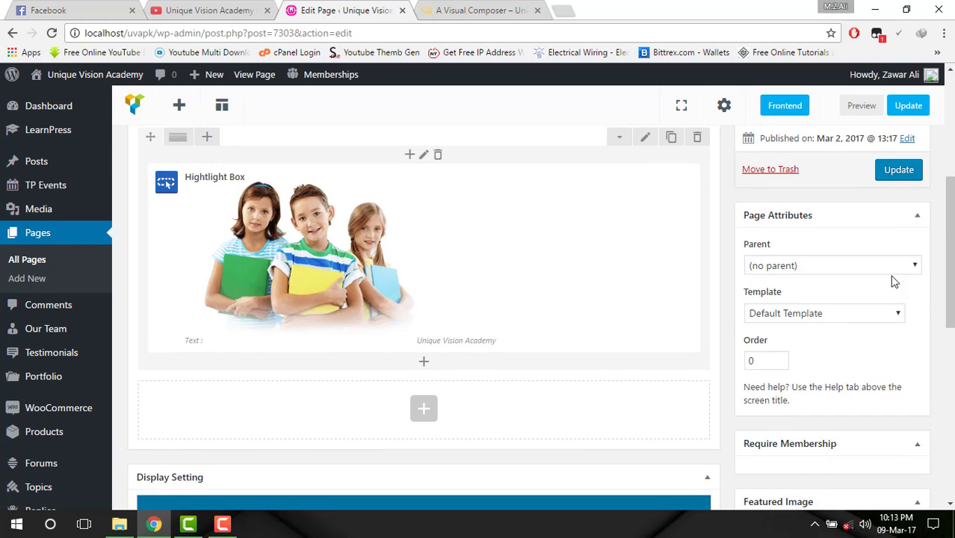
{"action": "left_click", "coordinate": [900, 170]}
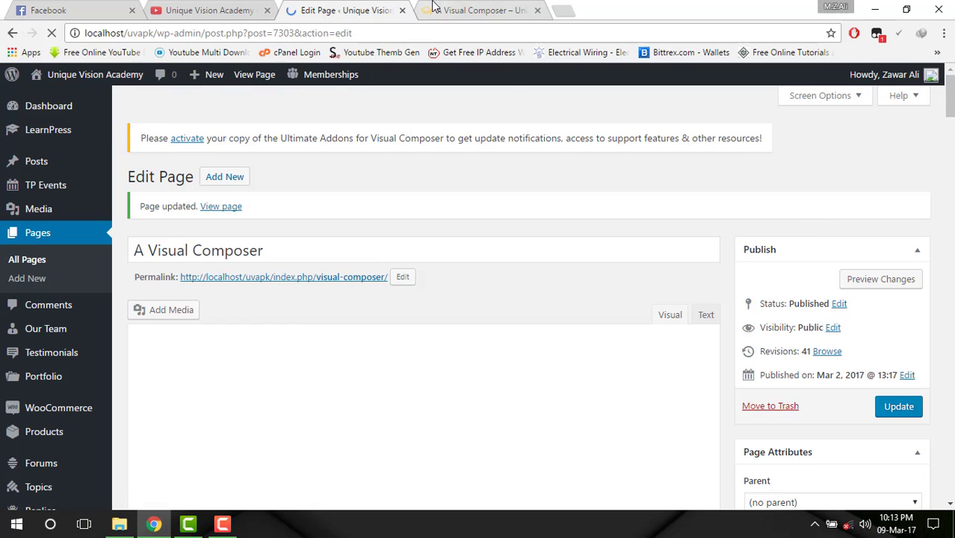
Reload the live A Visual Composer page and examine the highlight box on it.
{"action": "left_click", "coordinate": [433, 9]}
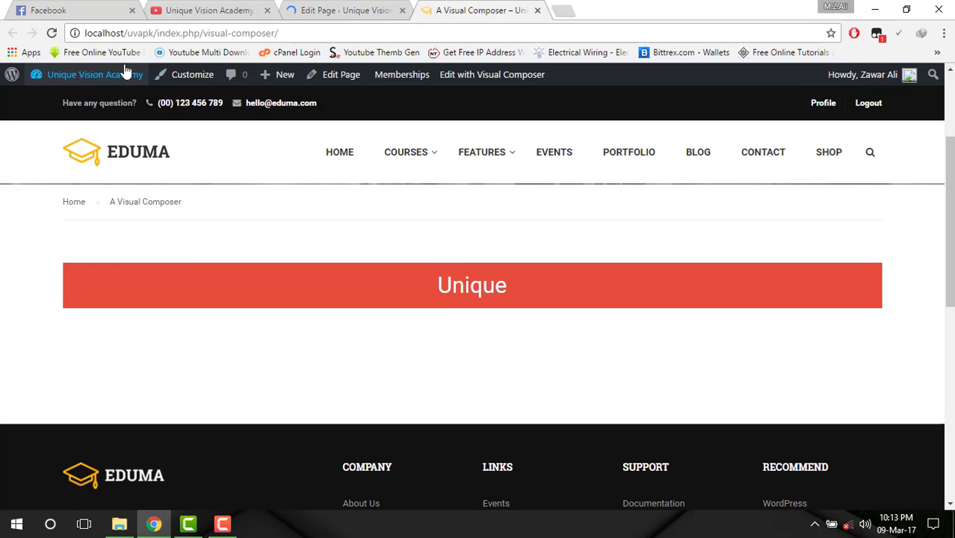
{"action": "left_click", "coordinate": [51, 33]}
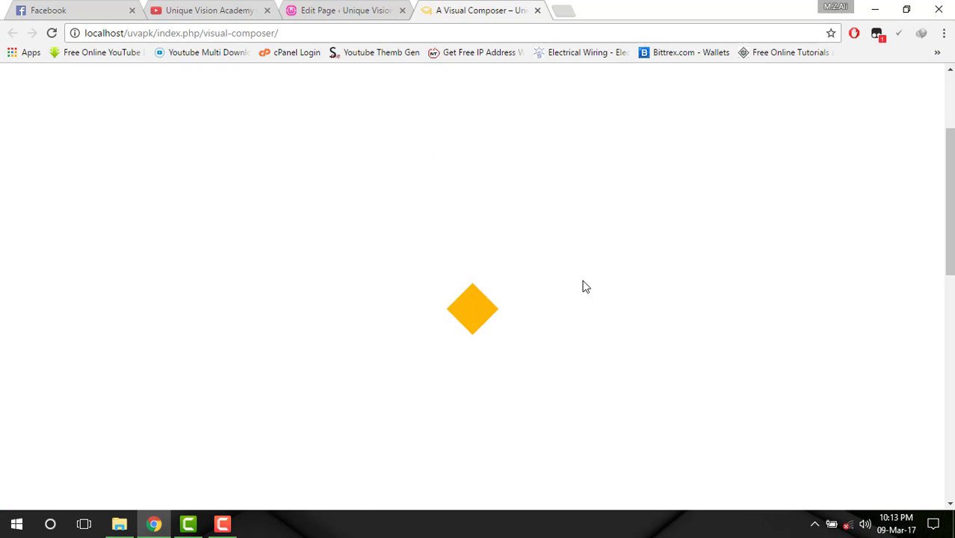
{"action": "scroll", "coordinate": [586, 288], "scroll_direction": "down", "scroll_amount": 1}
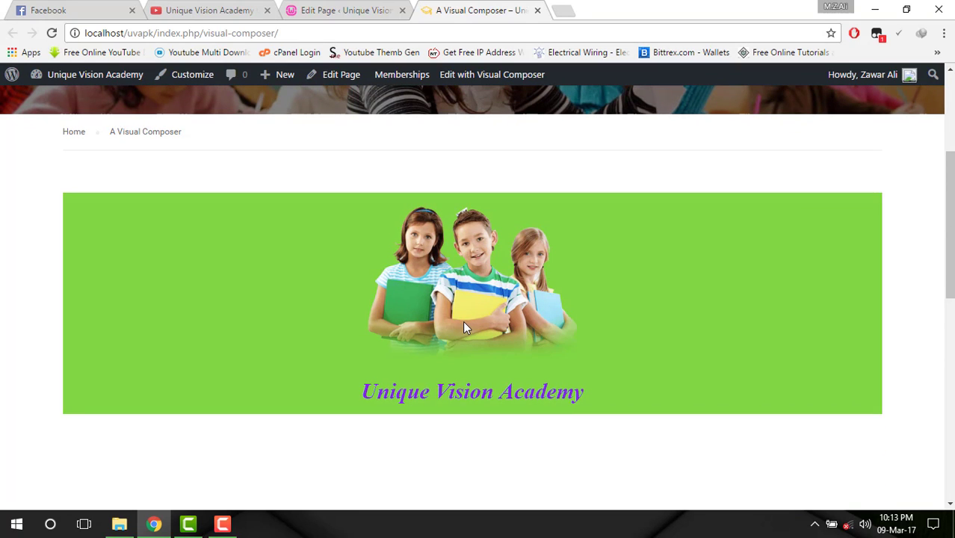